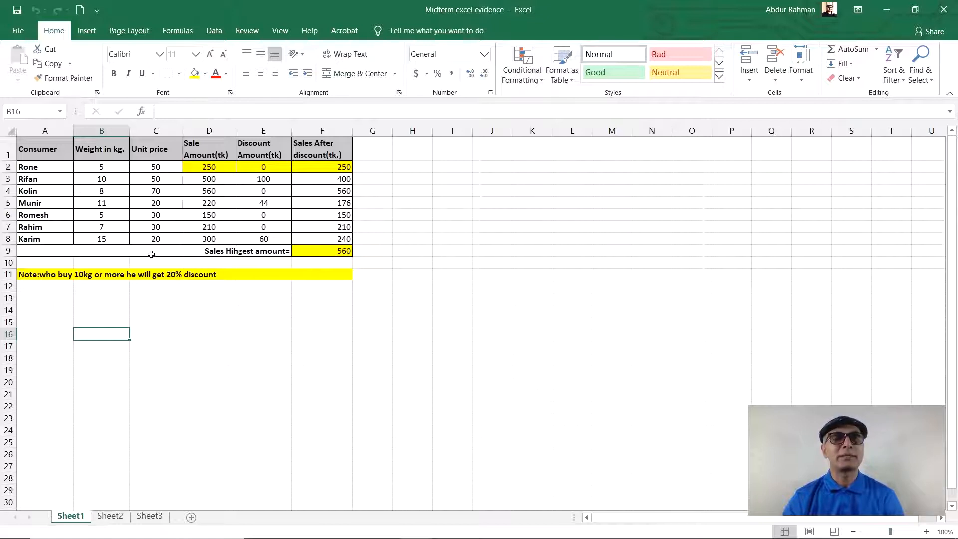
Step: Inspect the Sale Amount formula in cell D2 and its referenced cells, cancelling the edit without changing the formula
click(213, 167)
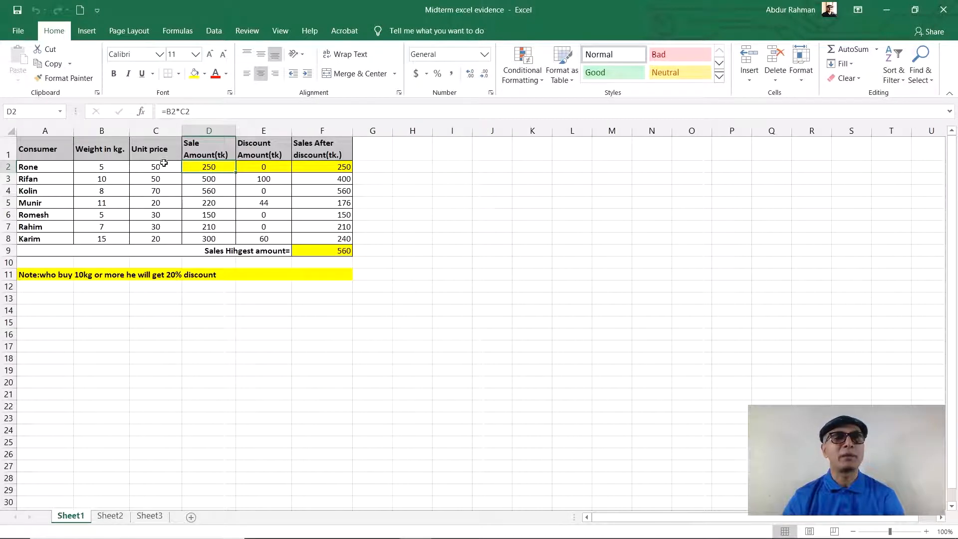
click(211, 167)
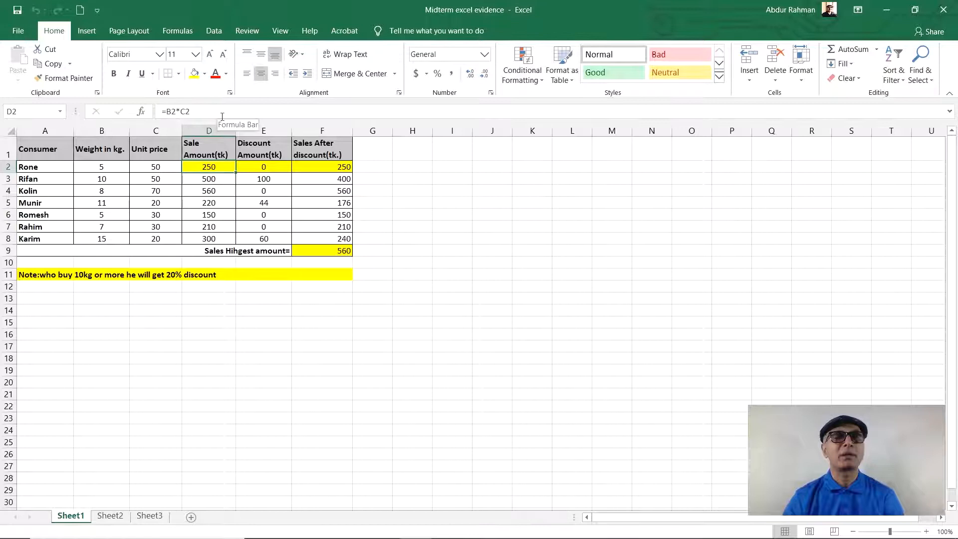
click(204, 111)
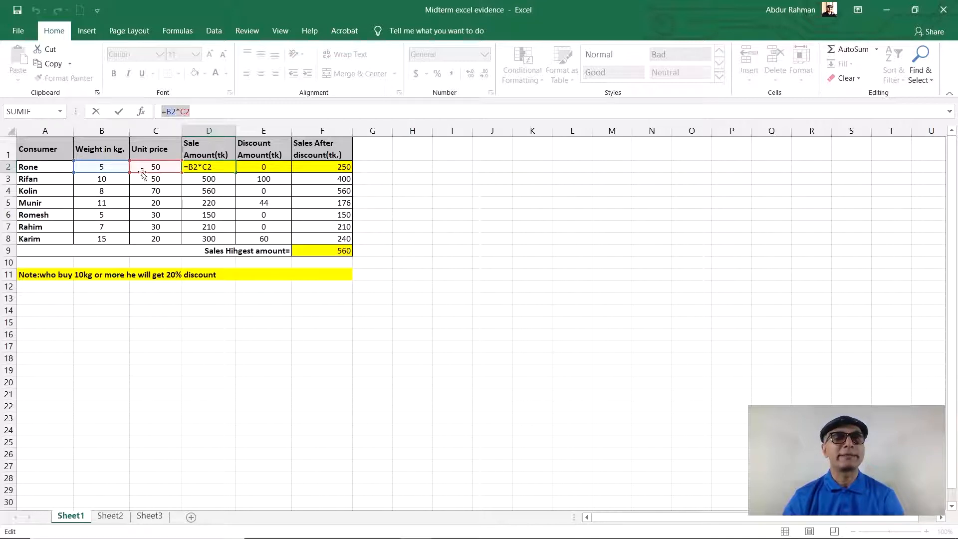
click(208, 148)
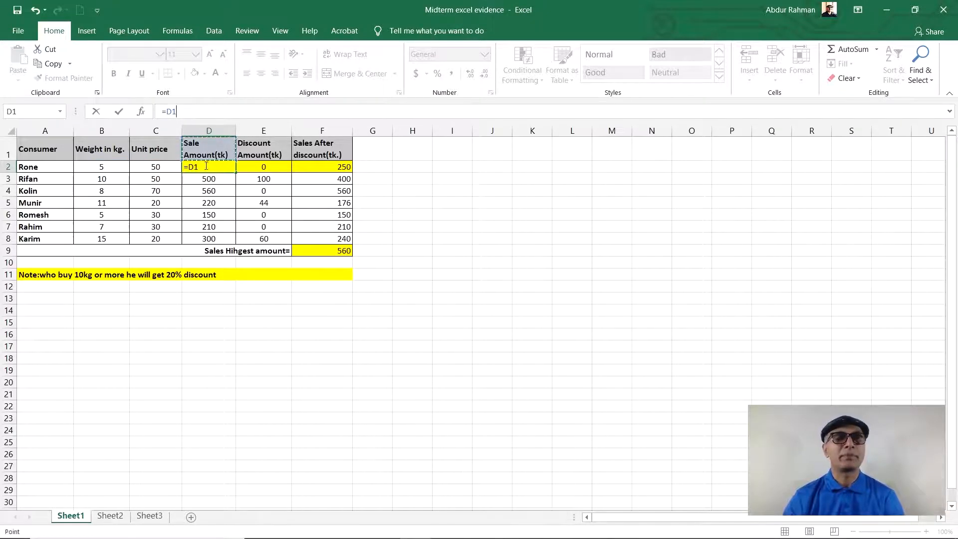
click(381, 171)
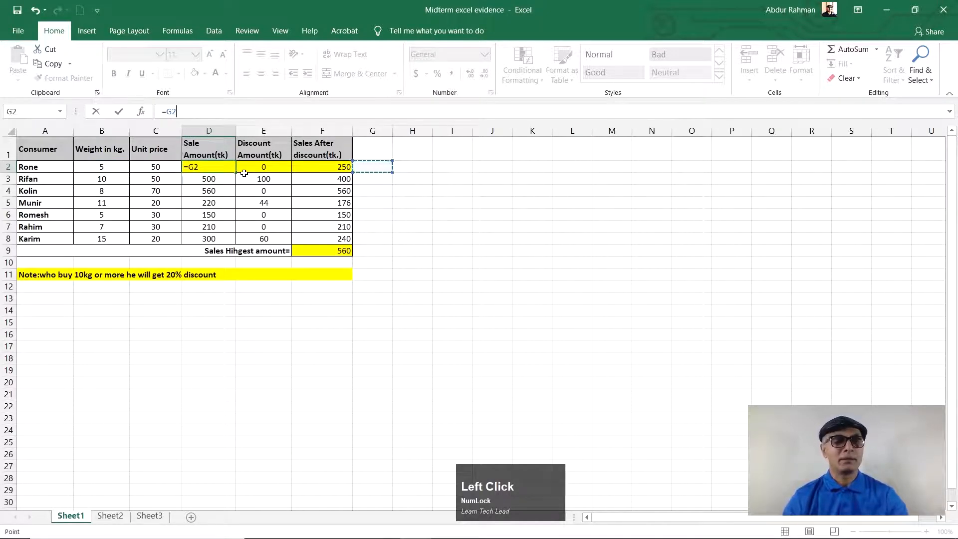
key(Escape)
click(212, 165)
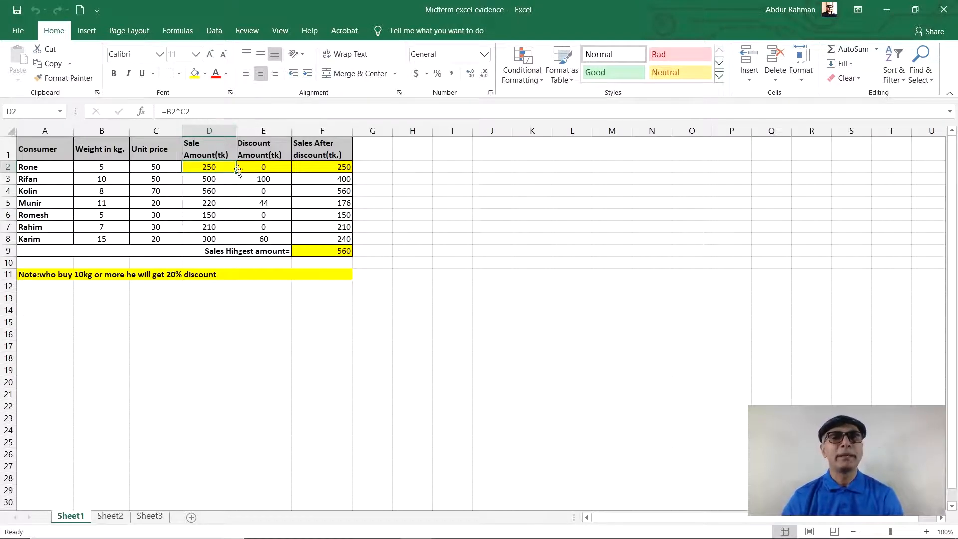
Step: Examine the discount formula in cell E2 and the Sale Amount formulas further down column D
click(263, 167)
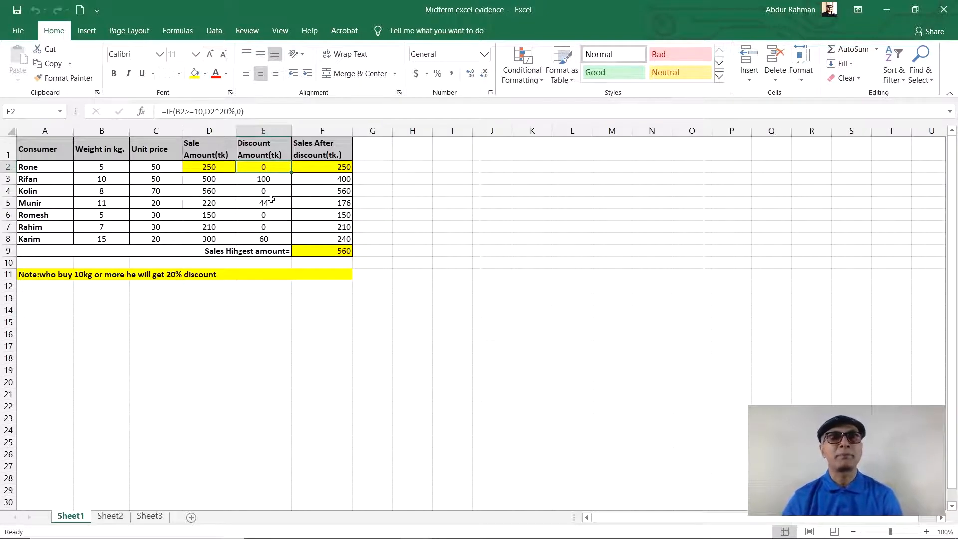
click(267, 167)
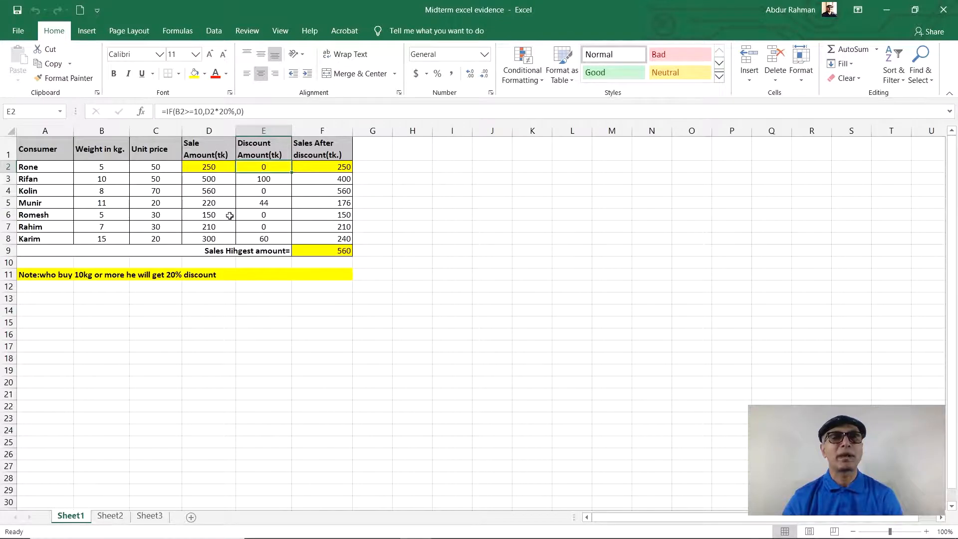
click(204, 184)
click(207, 200)
click(207, 224)
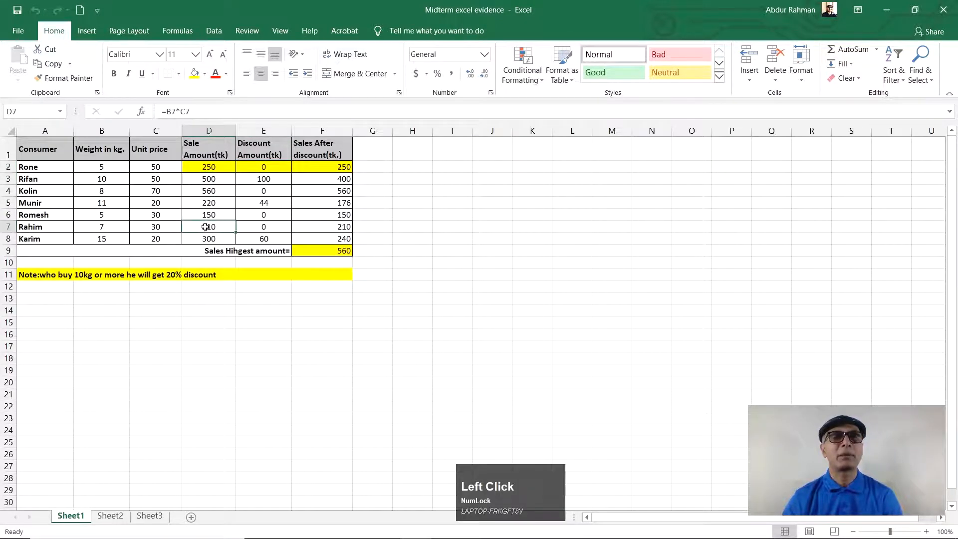
Step: Fill the Sale Amount formula from D2 down to D8 and the Discount Amount formula from E2 down to E8
click(211, 168)
drag(238, 172, 233, 242)
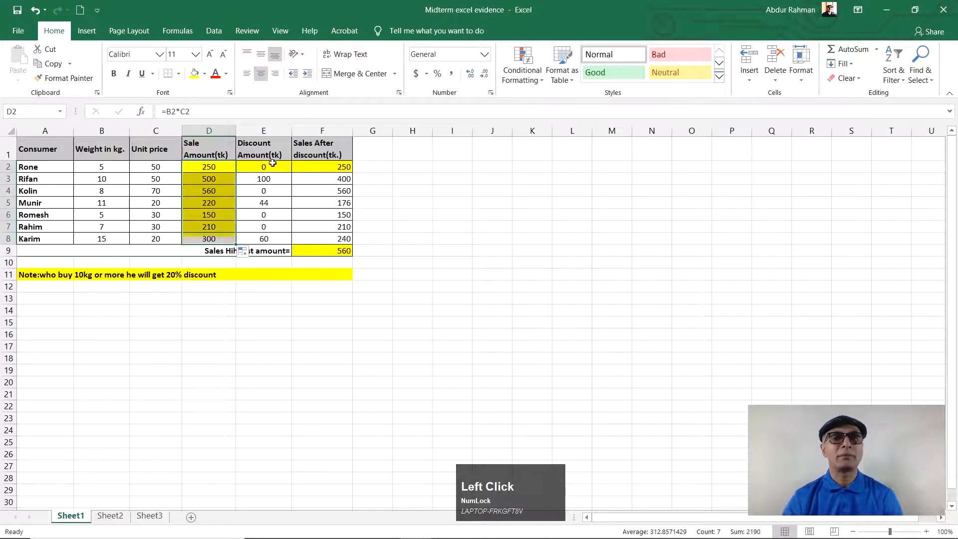
click(282, 168)
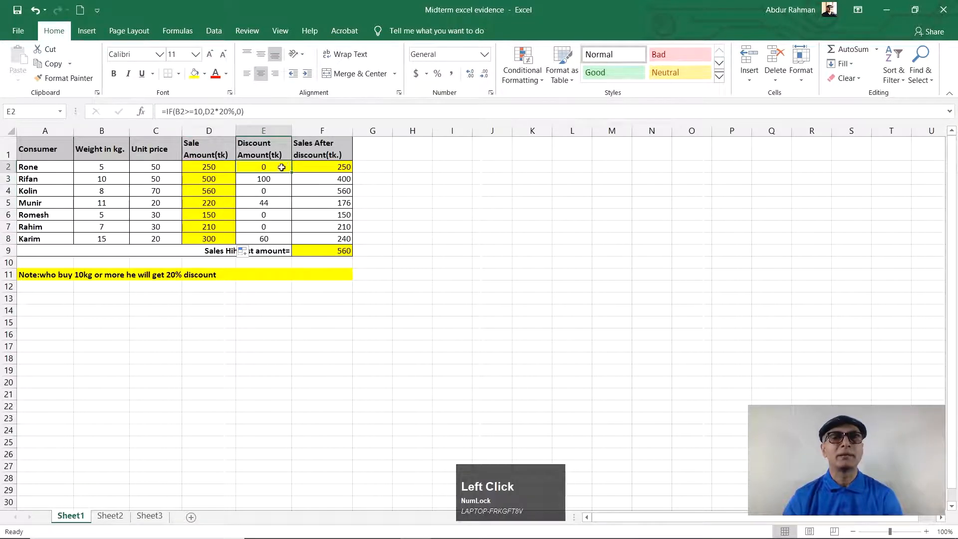
drag(292, 172, 297, 247)
click(275, 215)
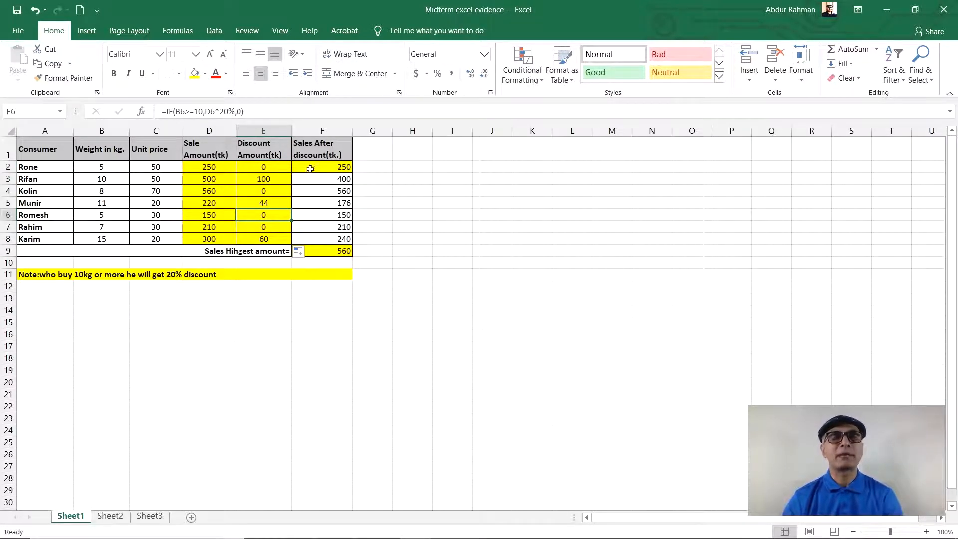
Step: Examine the after-discount formula in F2, the highest-amount formula in F9, and how row 4's weight, discount and sales relate
click(341, 168)
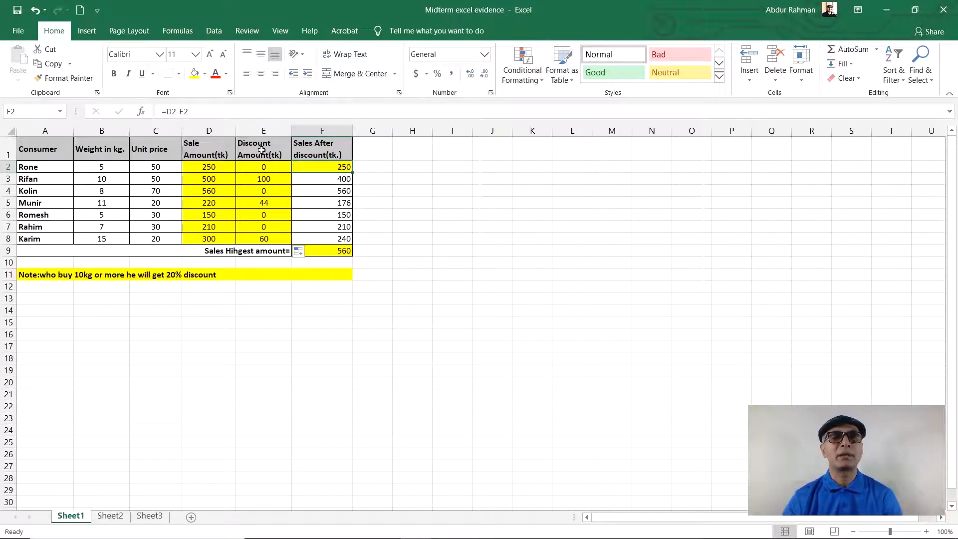
click(330, 167)
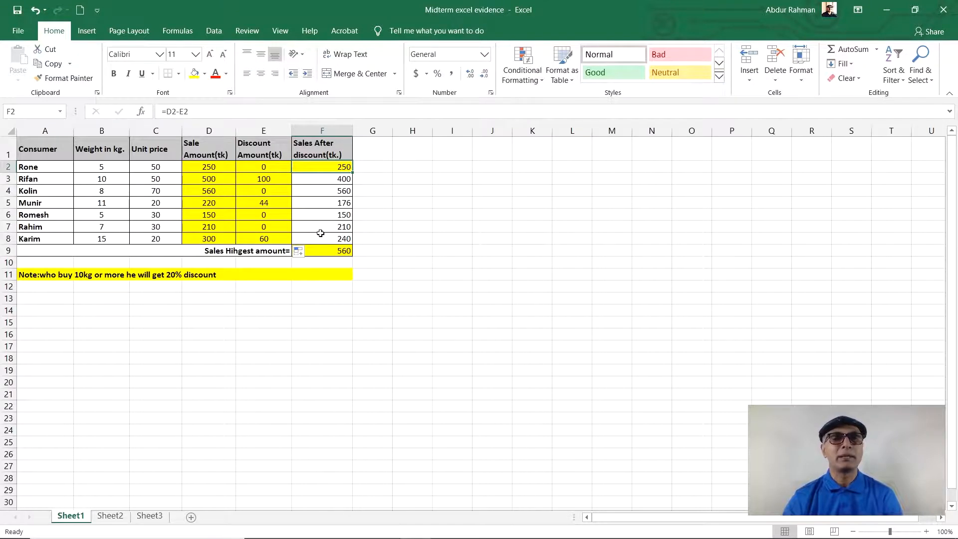
click(234, 251)
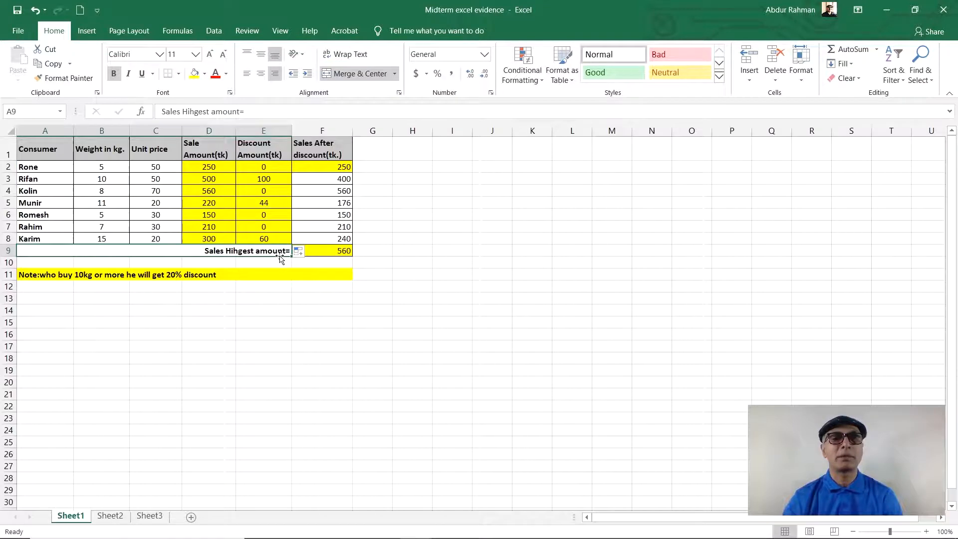
click(338, 250)
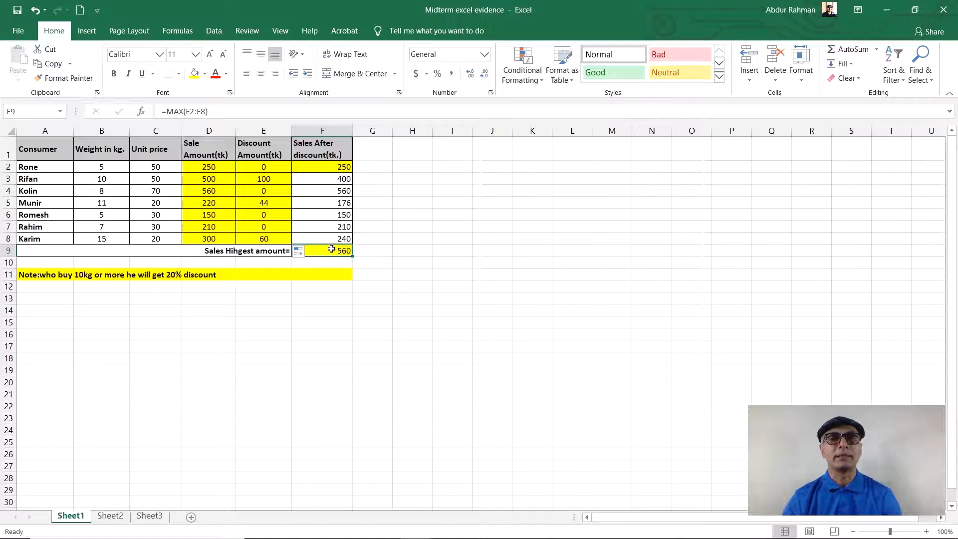
click(338, 190)
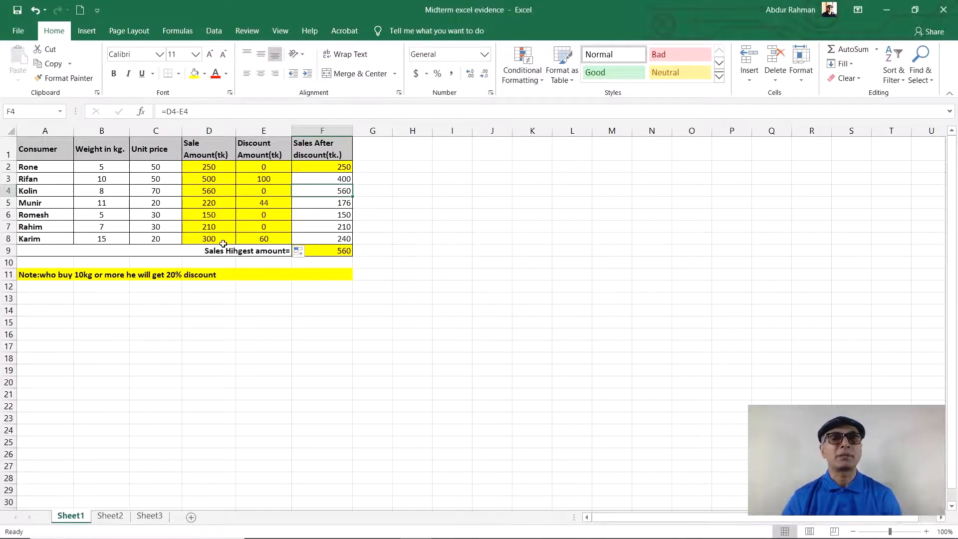
click(264, 190)
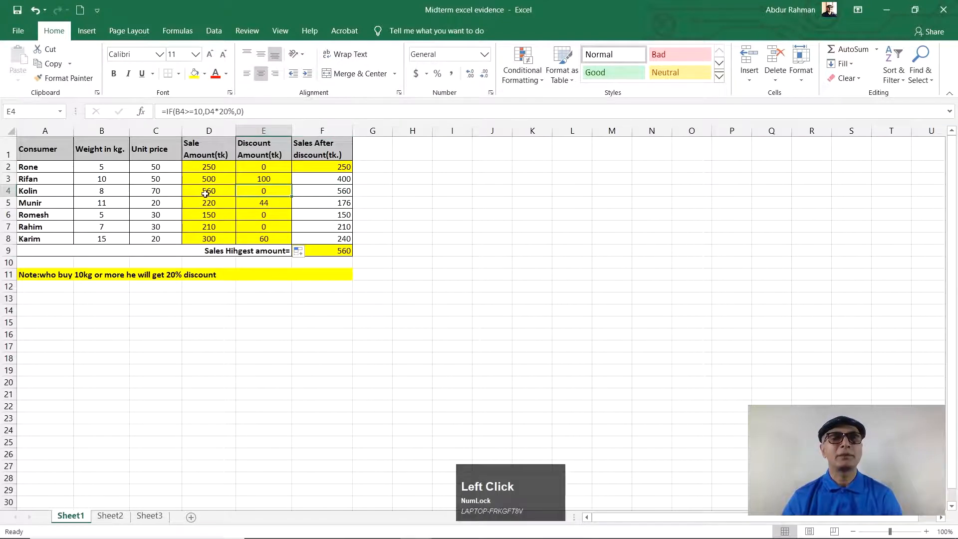
click(102, 192)
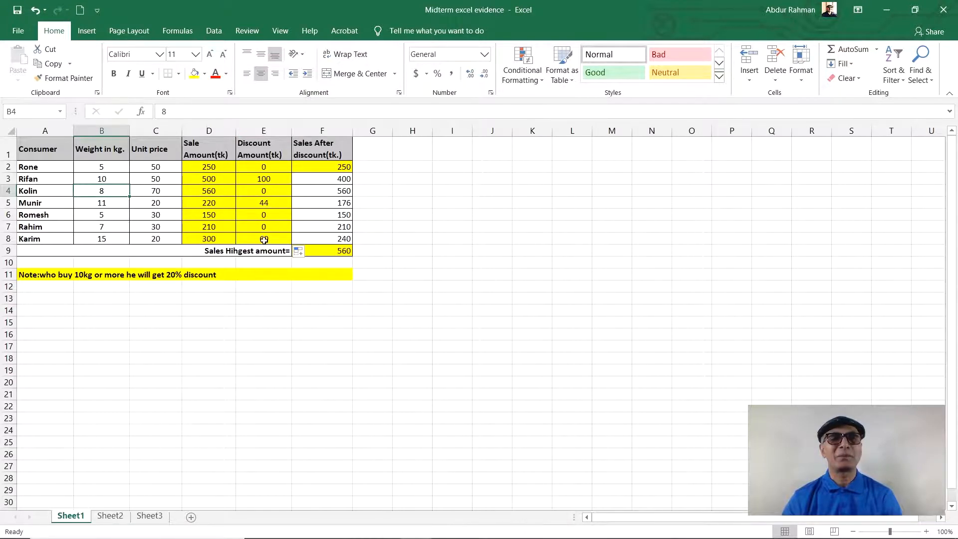
click(263, 297)
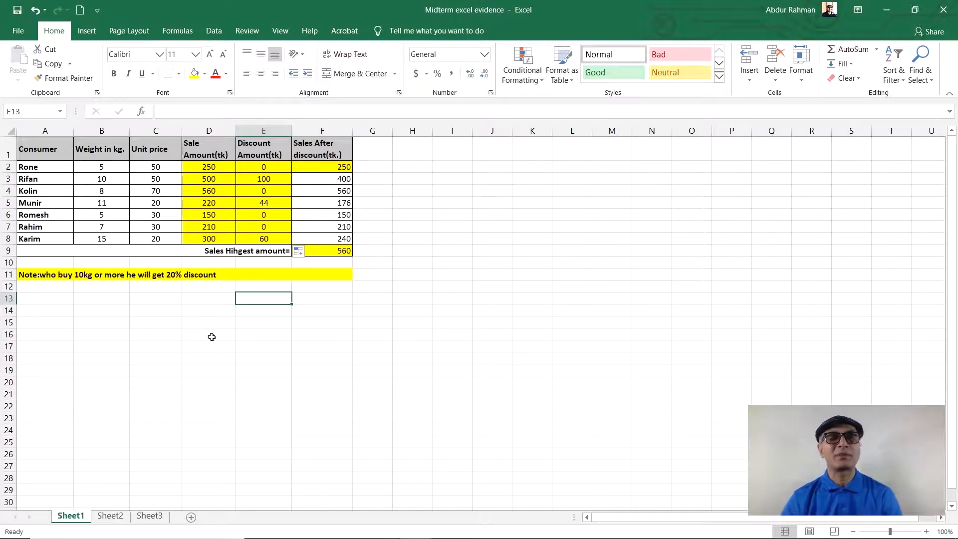
Step: Review the highest-amount formula in F9 against the after-discount formula in F2 and the sale and discount formulas in row 8
click(345, 252)
click(344, 168)
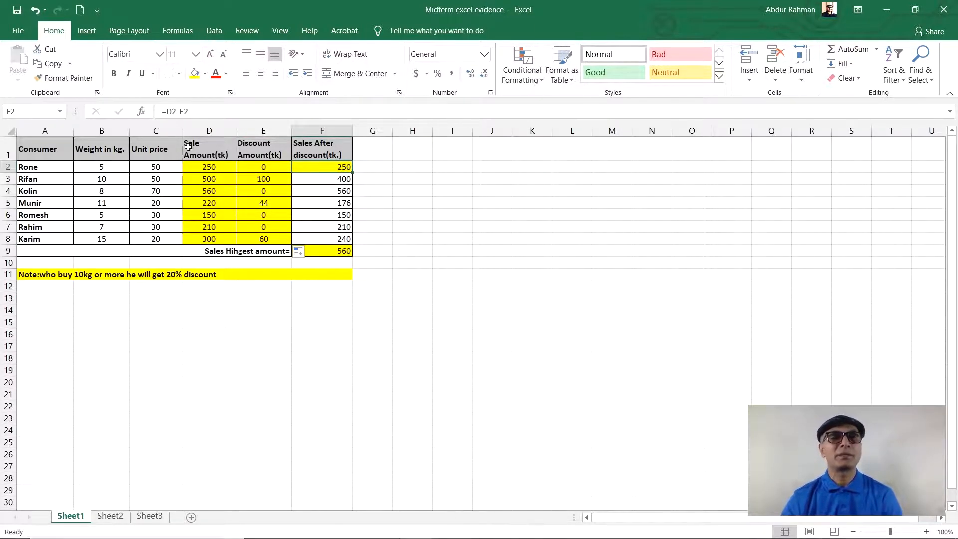
click(255, 238)
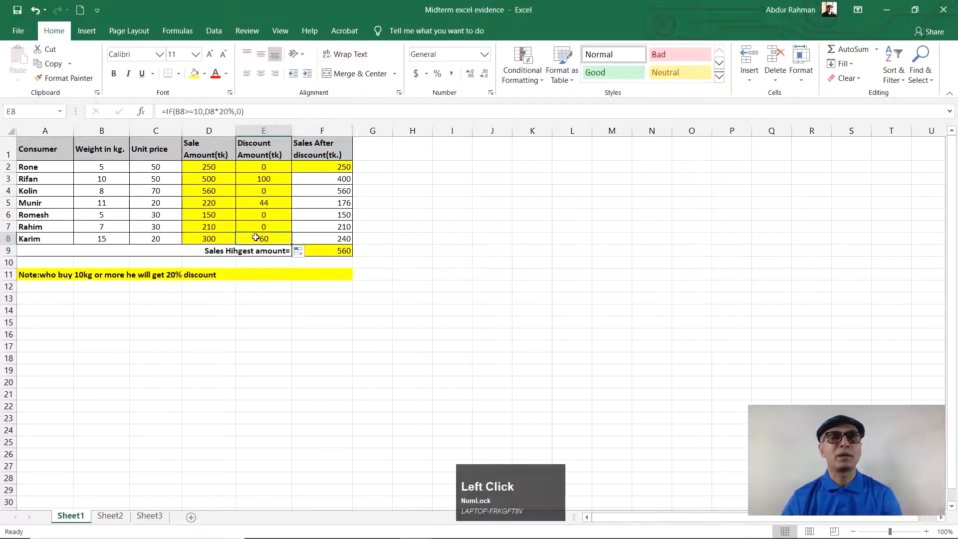
click(206, 238)
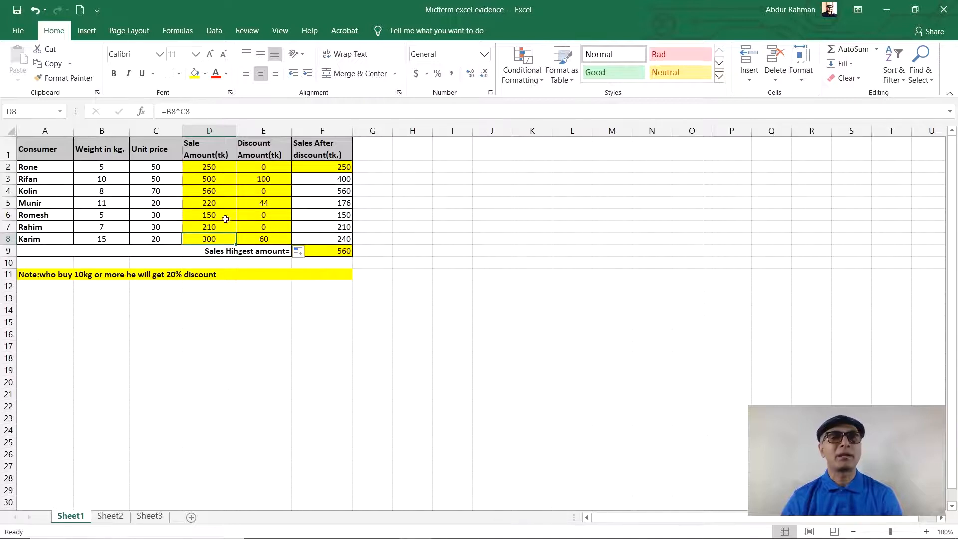
click(344, 169)
click(208, 238)
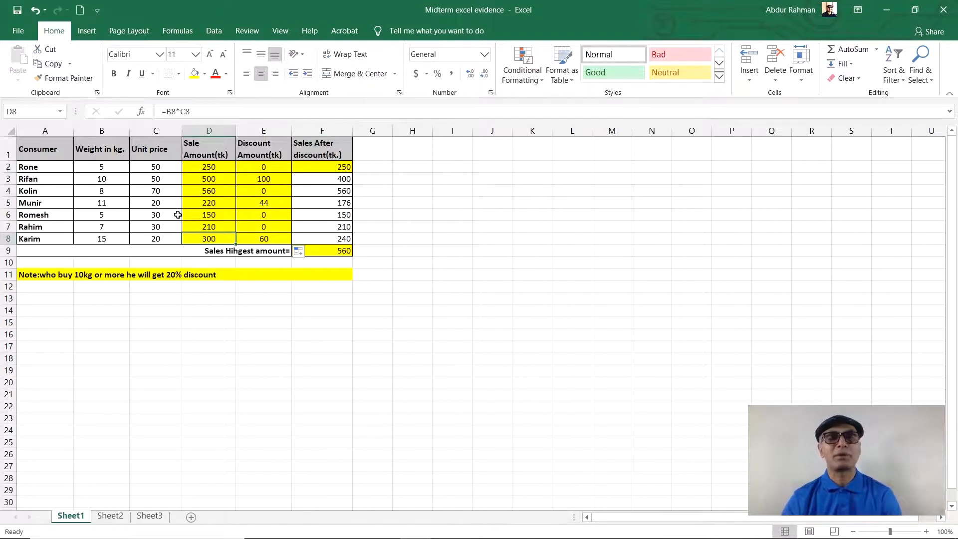
click(334, 250)
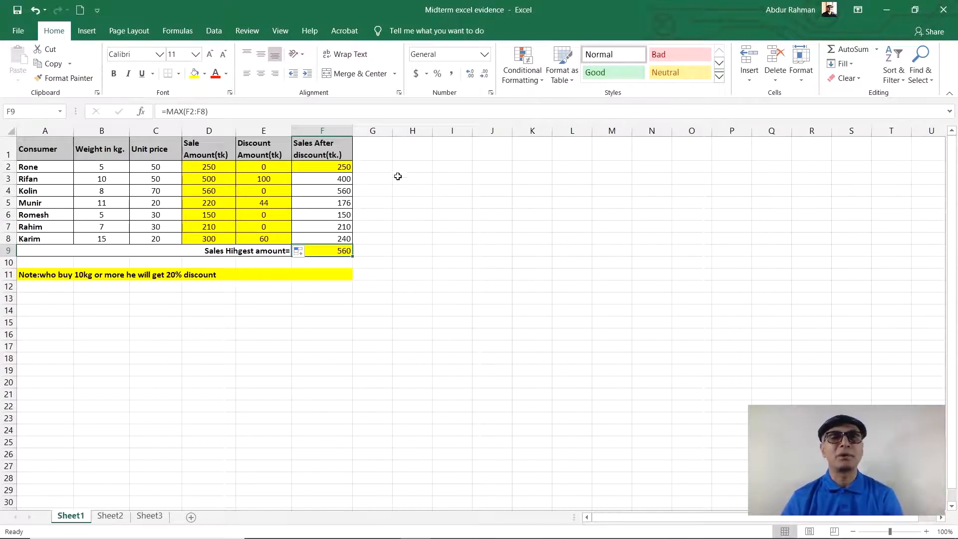
click(407, 225)
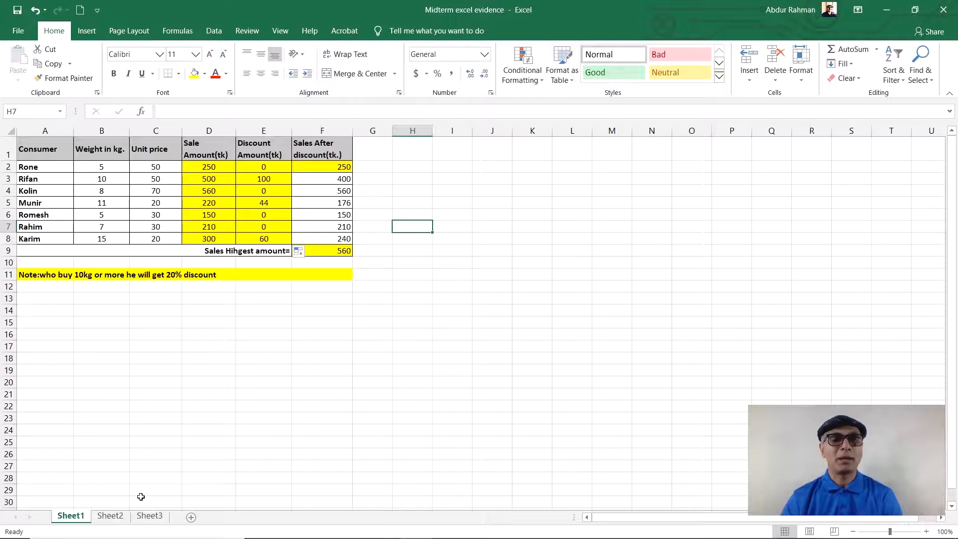
Step: Open Sheet2 and examine the rent, food and educational expenses in row 3 and the individual salary in B10
click(110, 516)
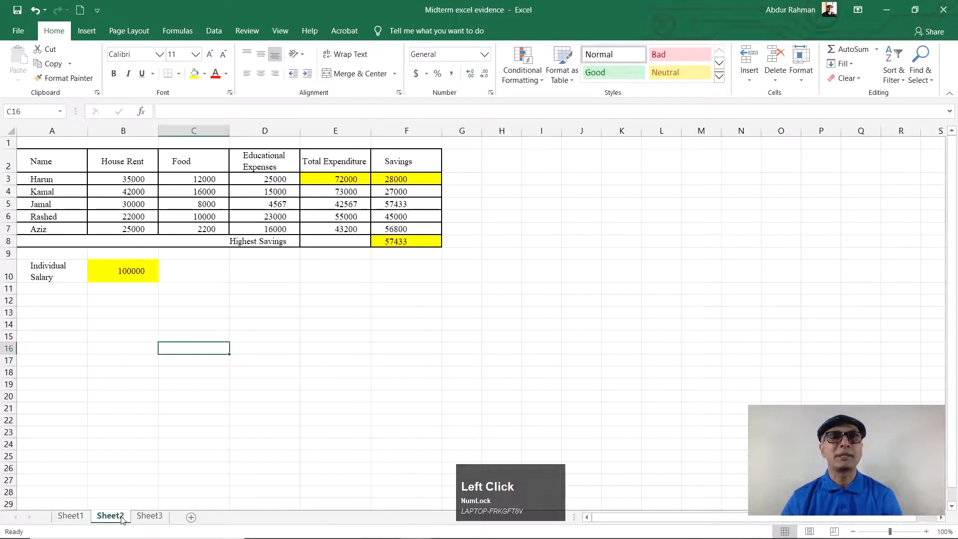
click(336, 347)
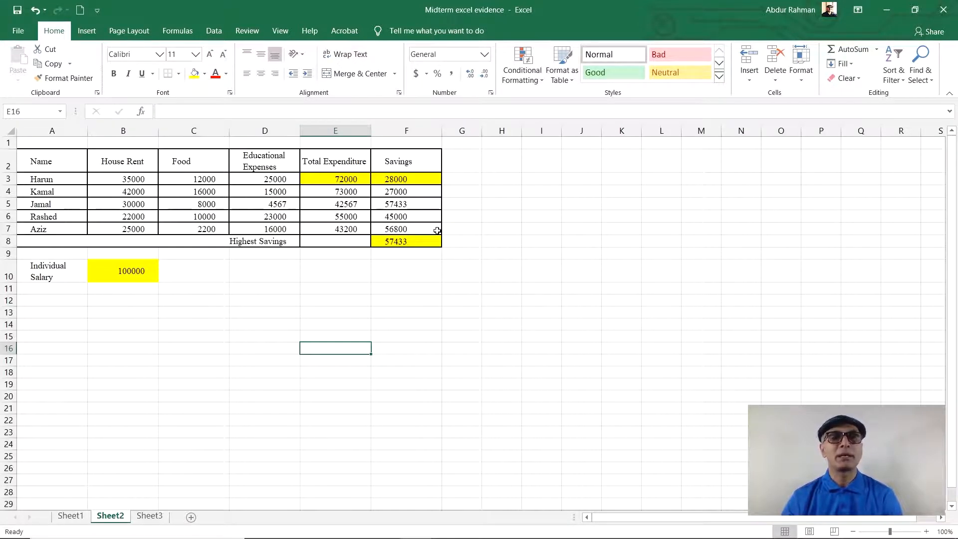
click(134, 180)
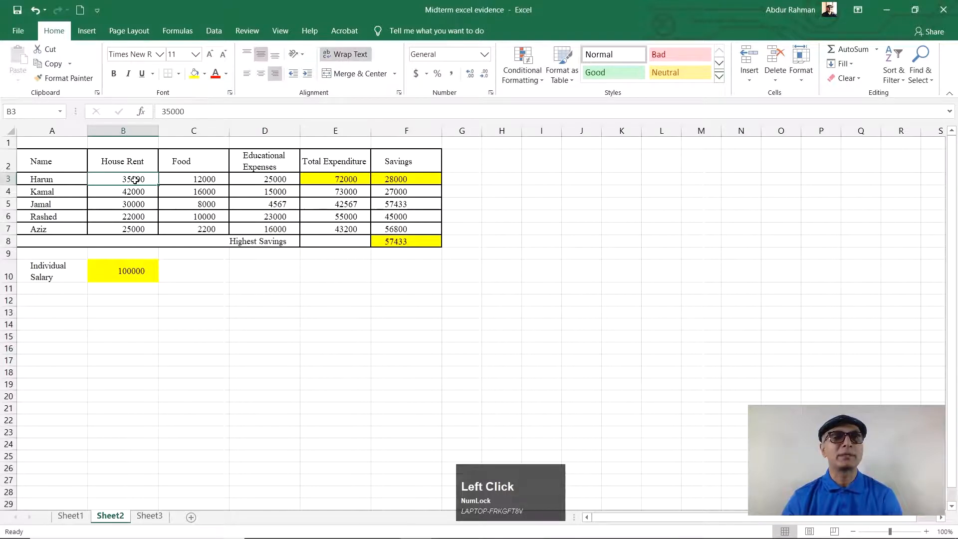
click(197, 180)
click(255, 179)
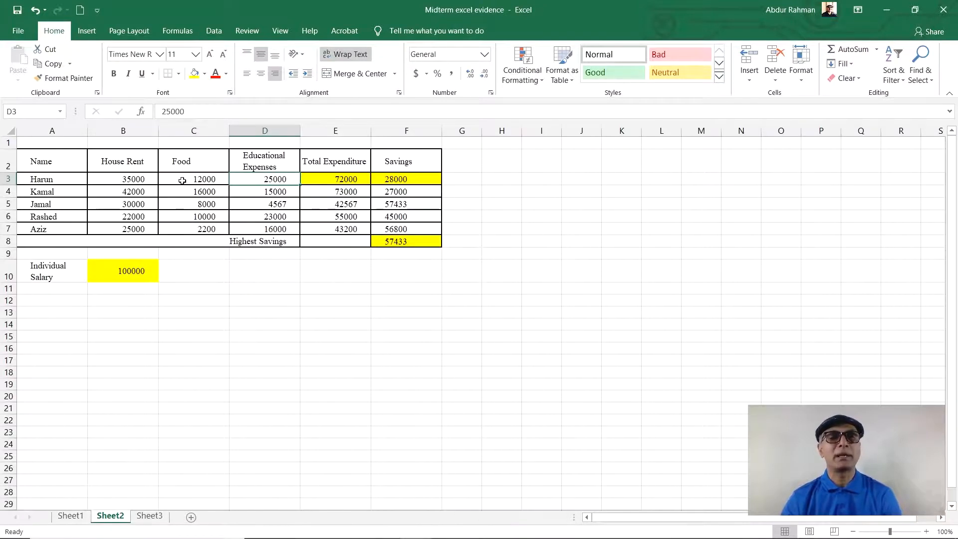
click(119, 274)
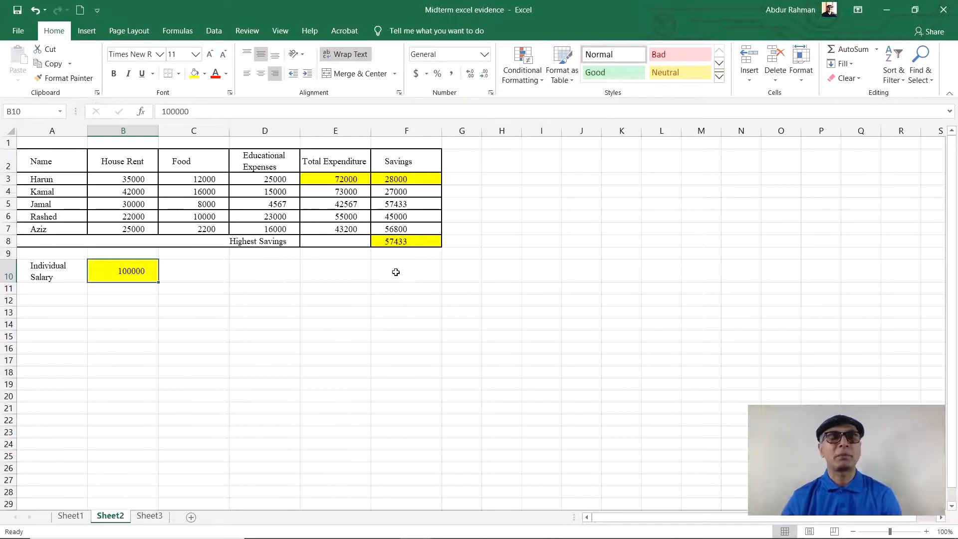
Step: Review the expense table's names, house rent, food and educational expense entries in rows 3 to 7
drag(48, 180, 201, 235)
click(213, 195)
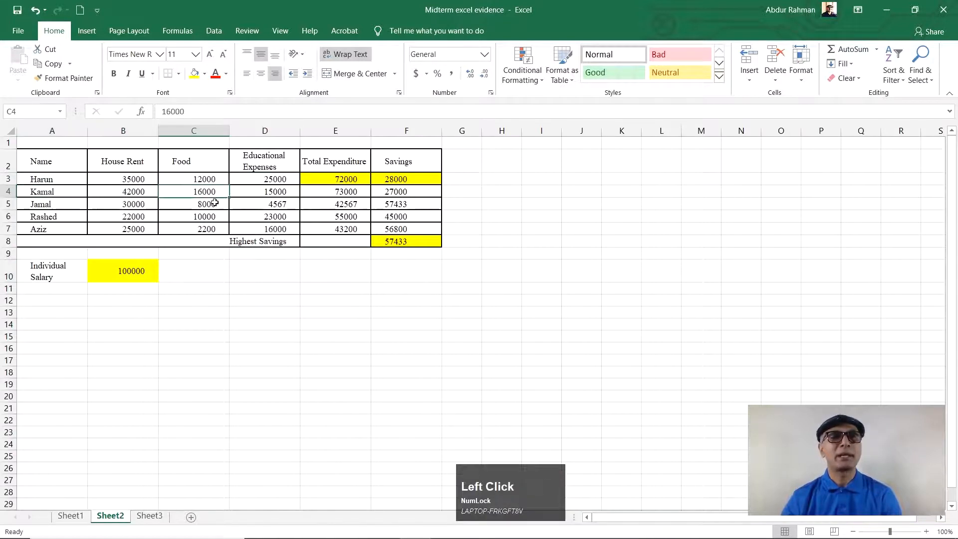
click(268, 178)
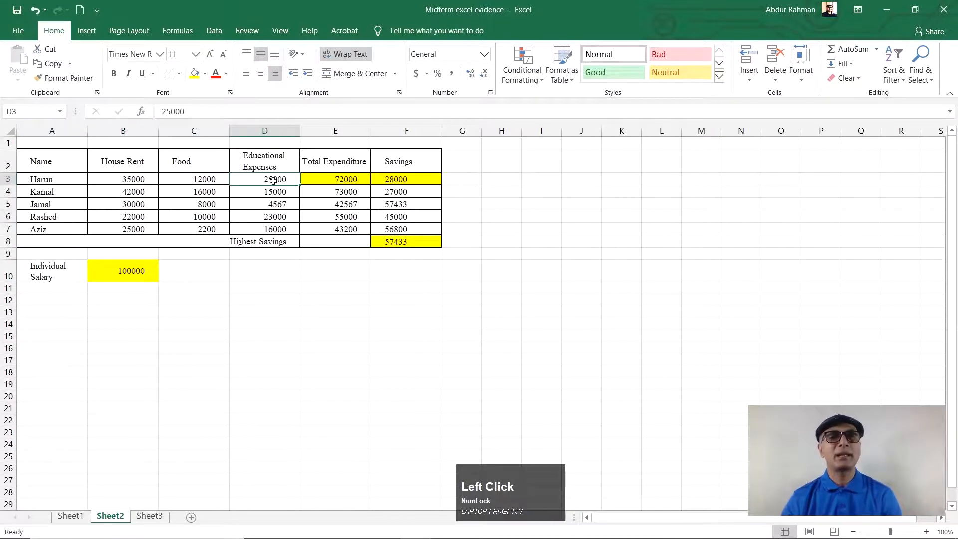
click(270, 192)
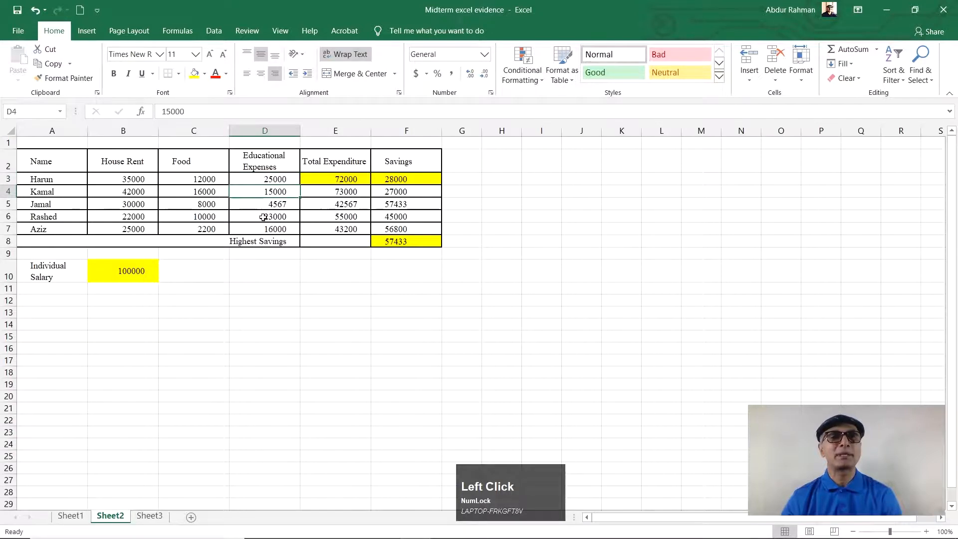
click(166, 179)
click(118, 183)
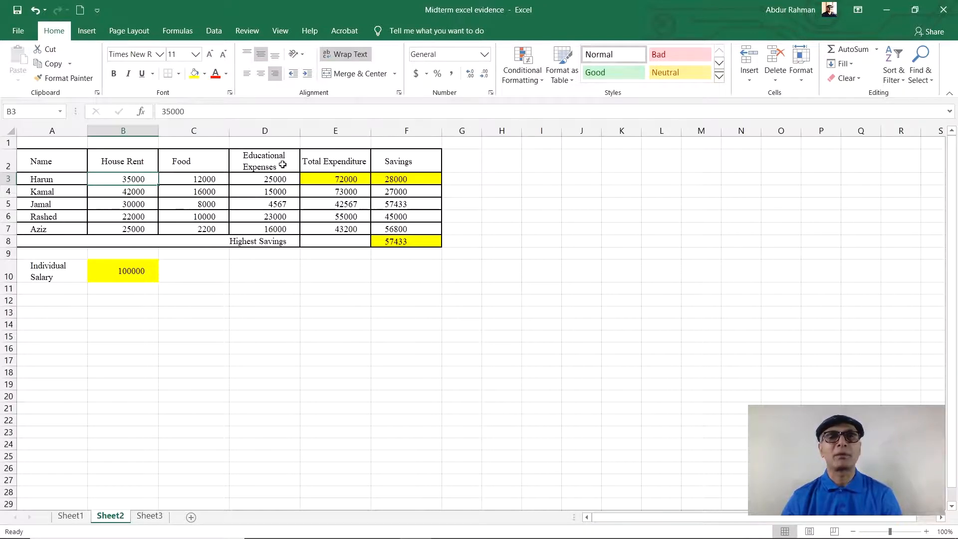
Step: Examine the total expenditure formula in E3 against the expenses in B3:D3, and check the totals in E6 and E7
click(347, 183)
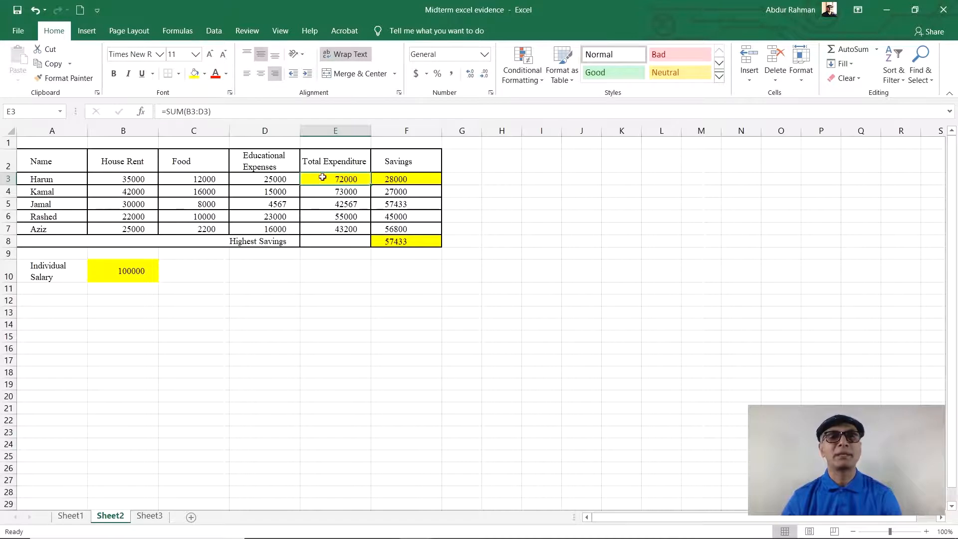
click(343, 181)
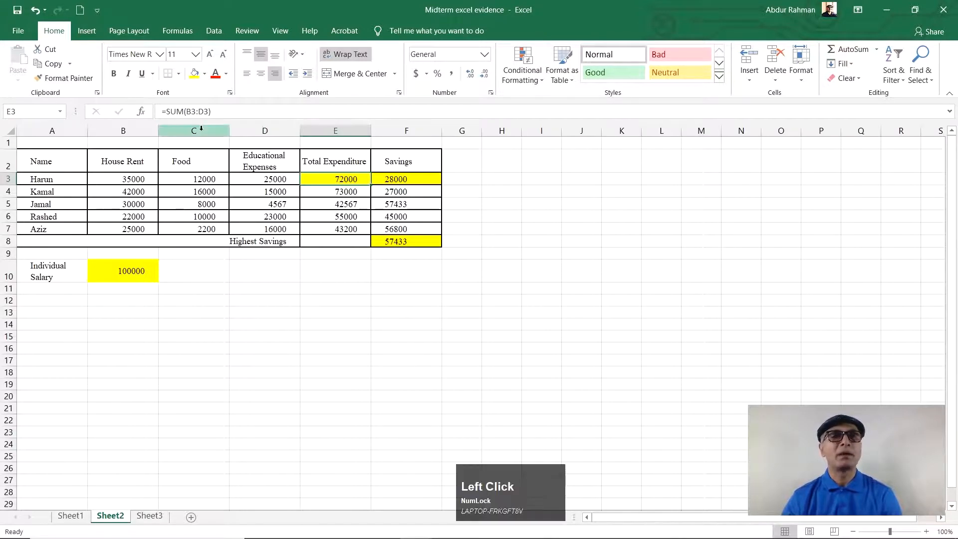
drag(121, 176, 263, 179)
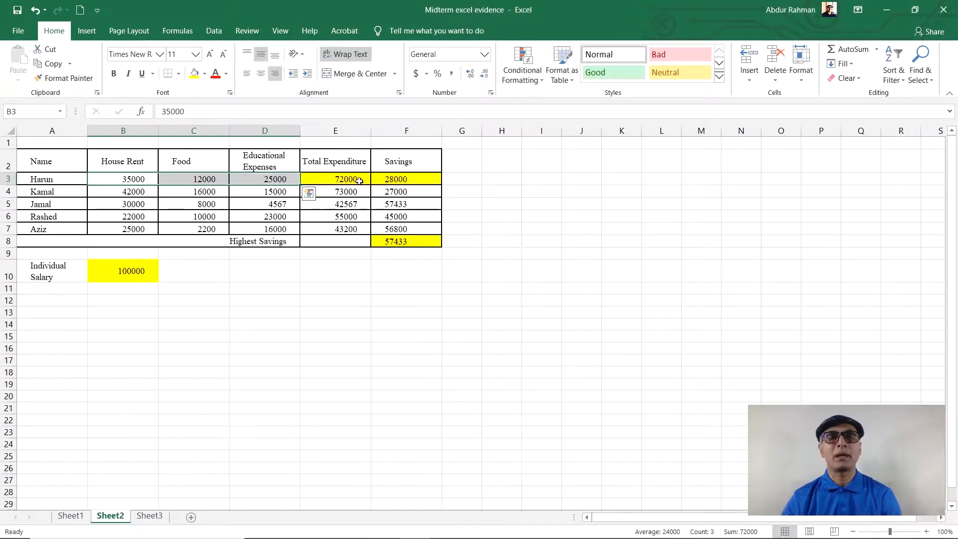
click(365, 217)
click(352, 229)
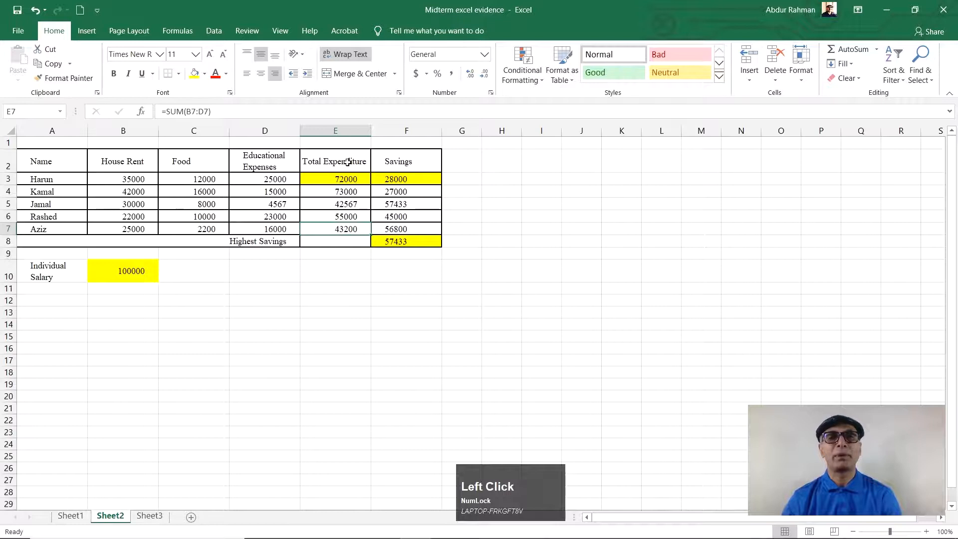
Step: Compare the savings formula in F3 with the individual salary in B10
click(399, 179)
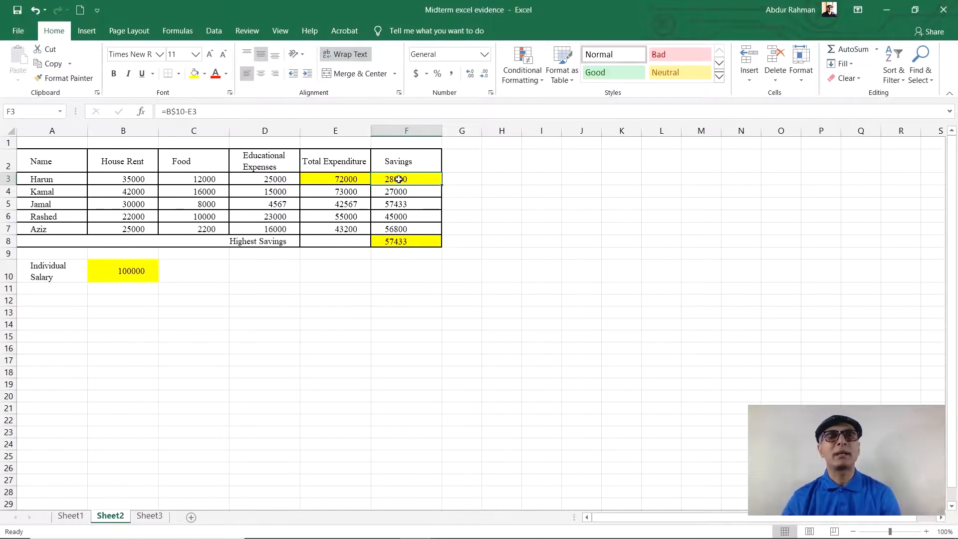
click(120, 273)
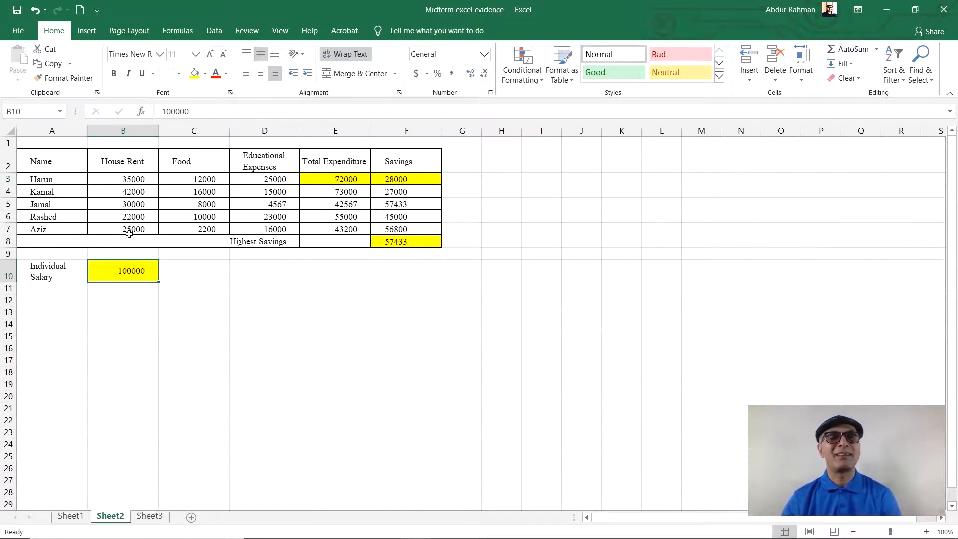
click(129, 269)
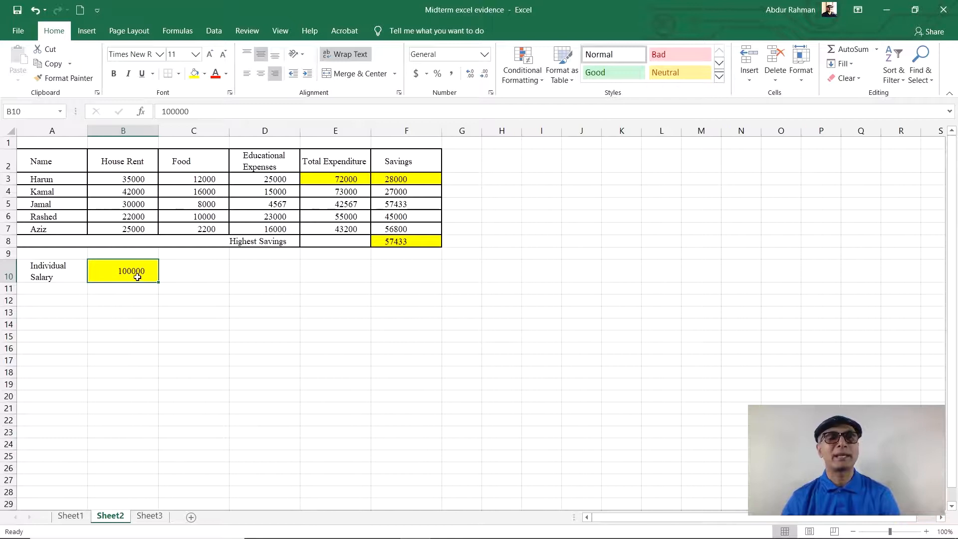
click(402, 181)
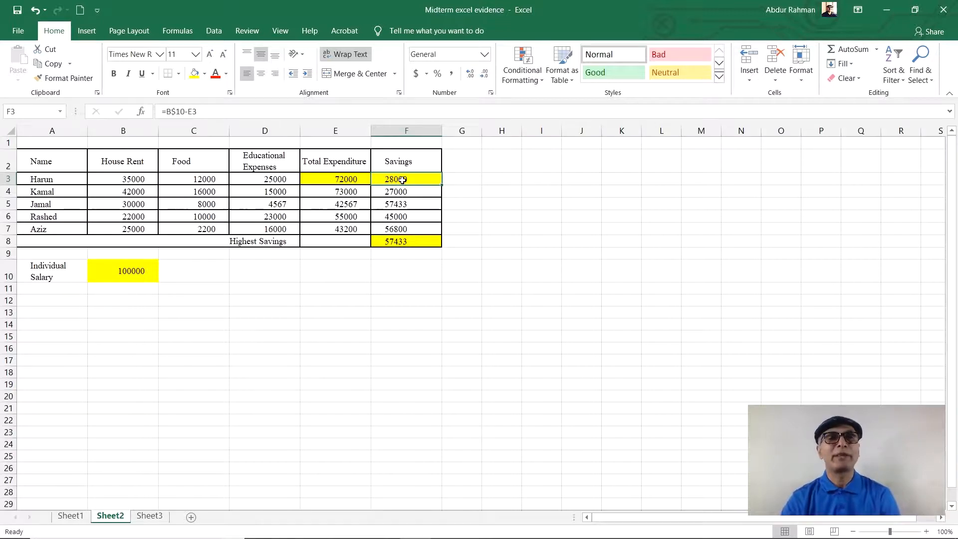
click(133, 270)
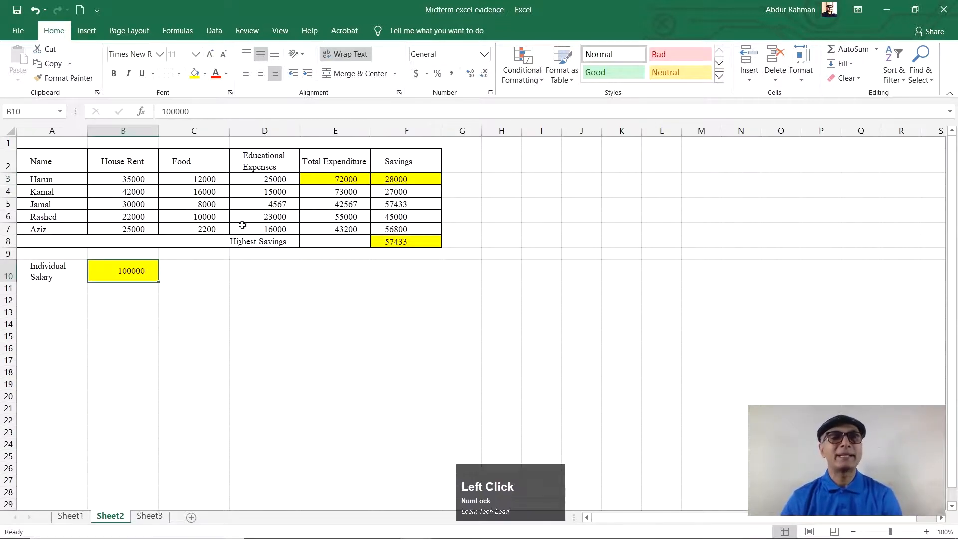
Step: Inspect the B$10 and E3 references inside the savings formula in F3, and check the total expenditure formula in E4
click(396, 177)
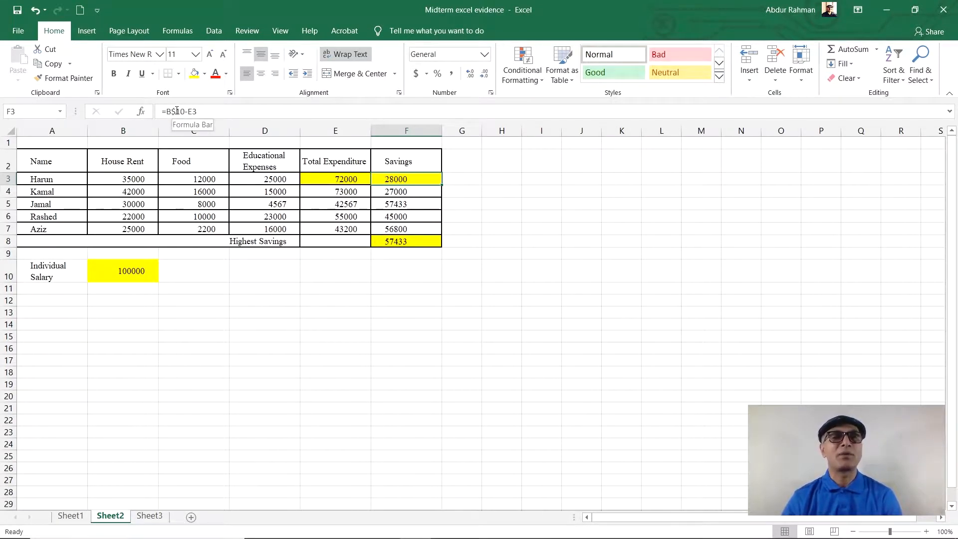
drag(184, 110, 166, 111)
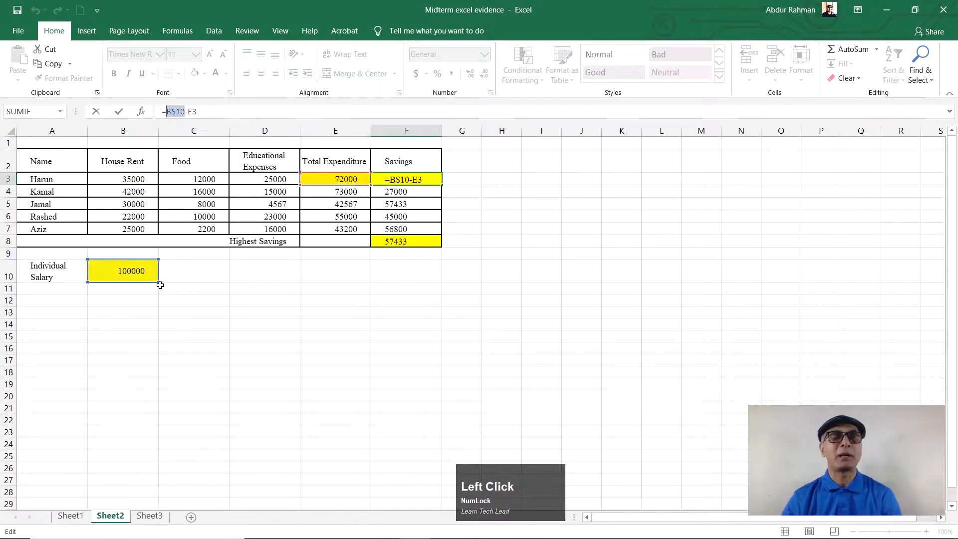
click(198, 113)
click(329, 179)
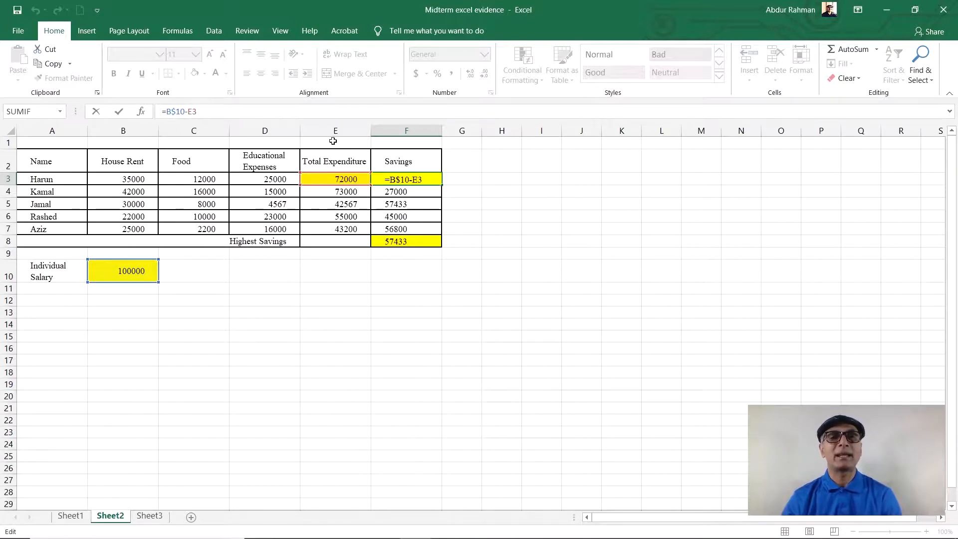
click(338, 189)
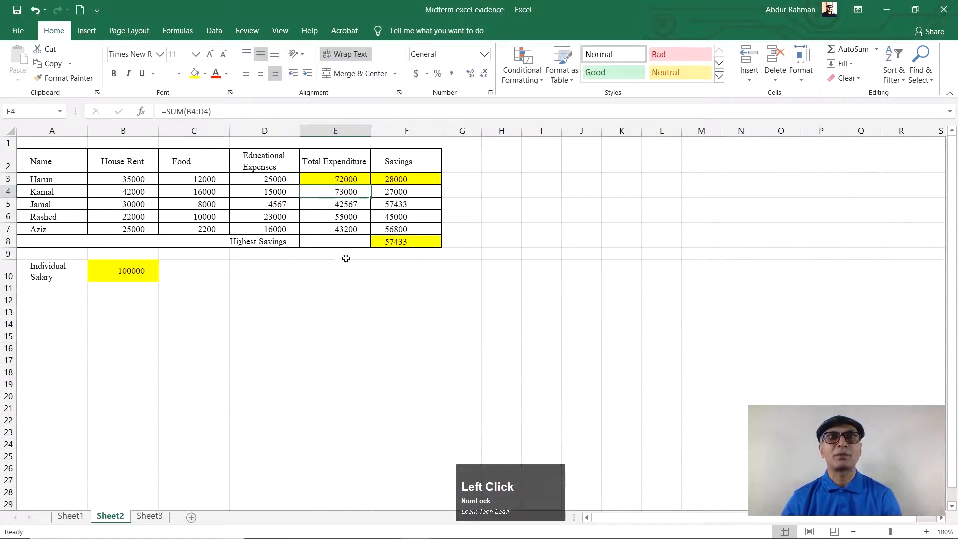
click(396, 178)
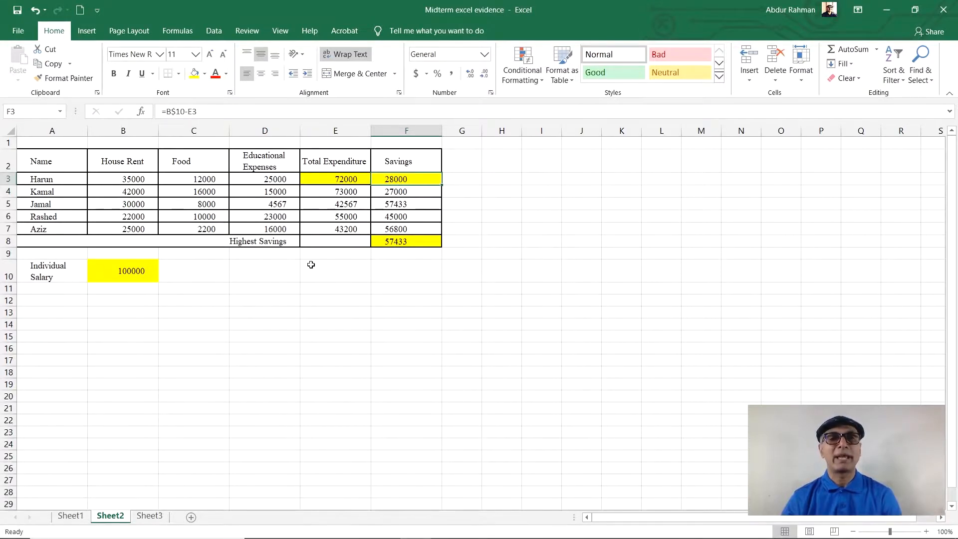
Step: Review the highest-savings formula in F8, the savings formulas in F3 and F4, and the individual salary in B10
click(389, 243)
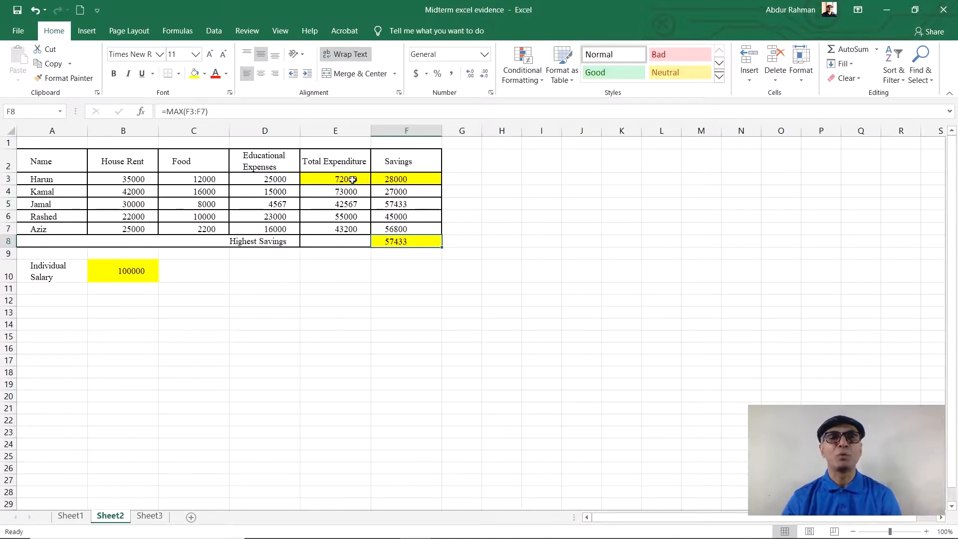
click(419, 184)
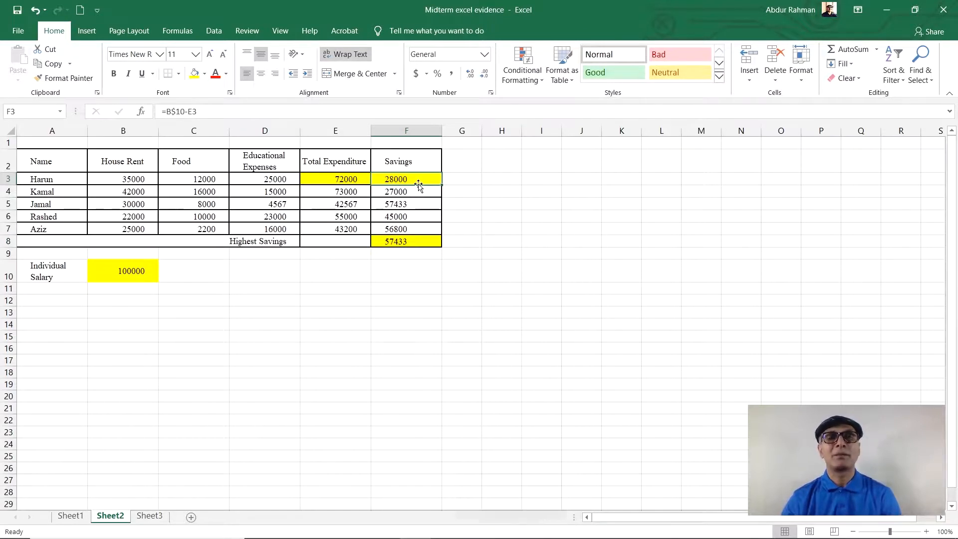
click(407, 192)
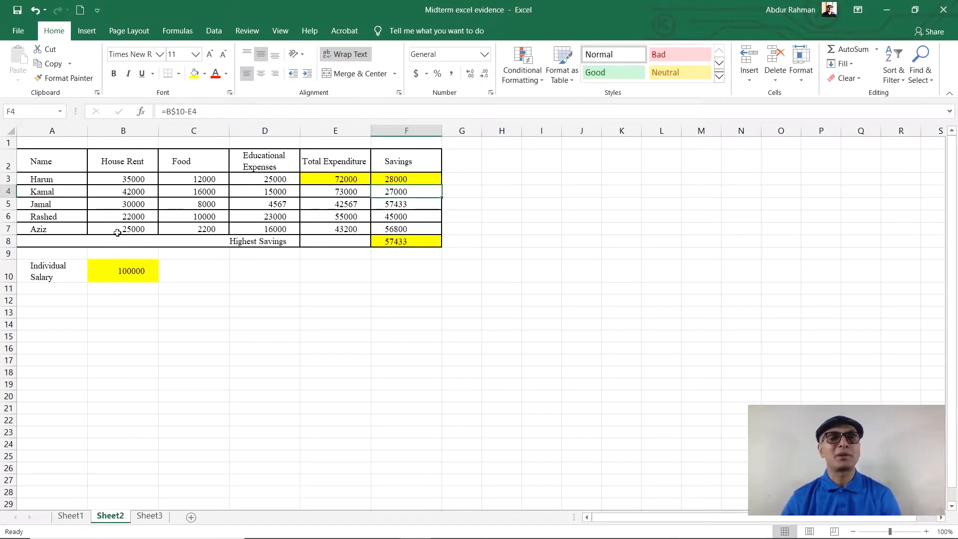
click(134, 274)
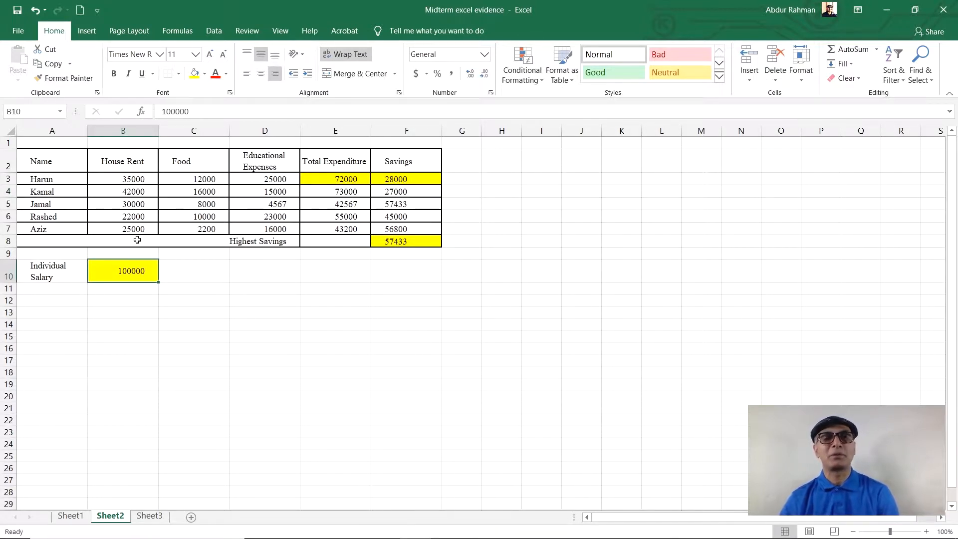
Step: Check how the savings formulas in F3, F4, F5 and F7 refer to the individual salary in B10
click(398, 181)
click(397, 194)
click(394, 205)
click(395, 229)
click(119, 271)
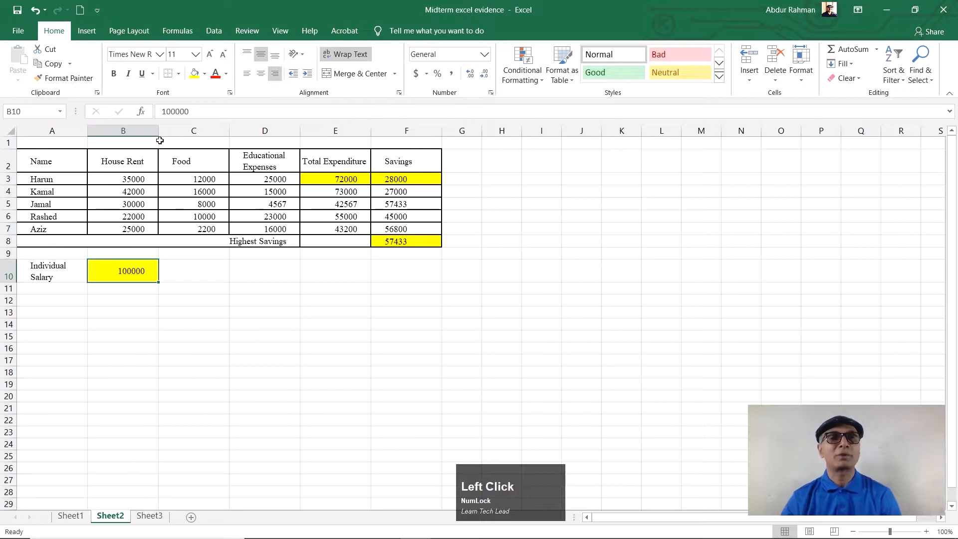
Step: Examine the fixed row reference in F3's savings formula, the savings formulas down to F7, and the highest-savings formula in F8
click(405, 179)
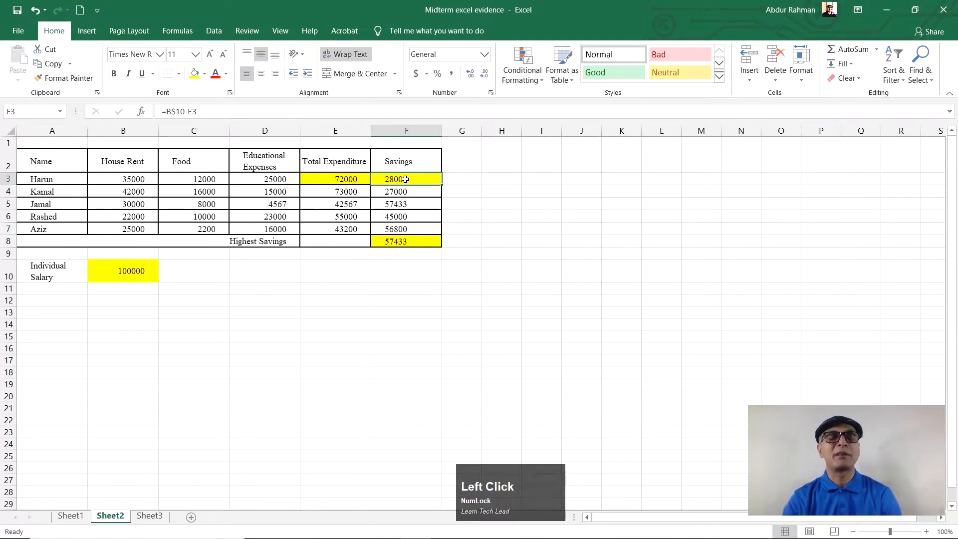
click(174, 112)
click(406, 198)
click(408, 216)
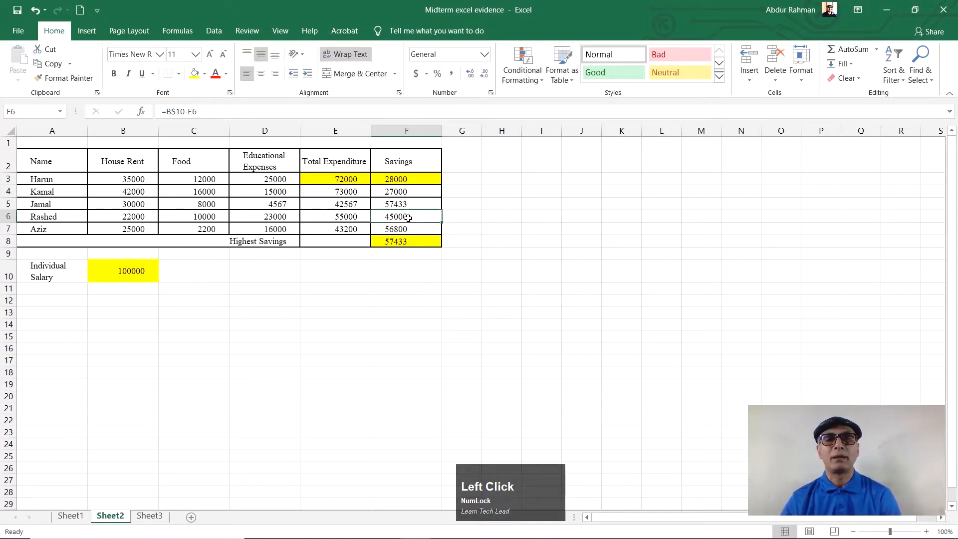
click(409, 230)
click(402, 243)
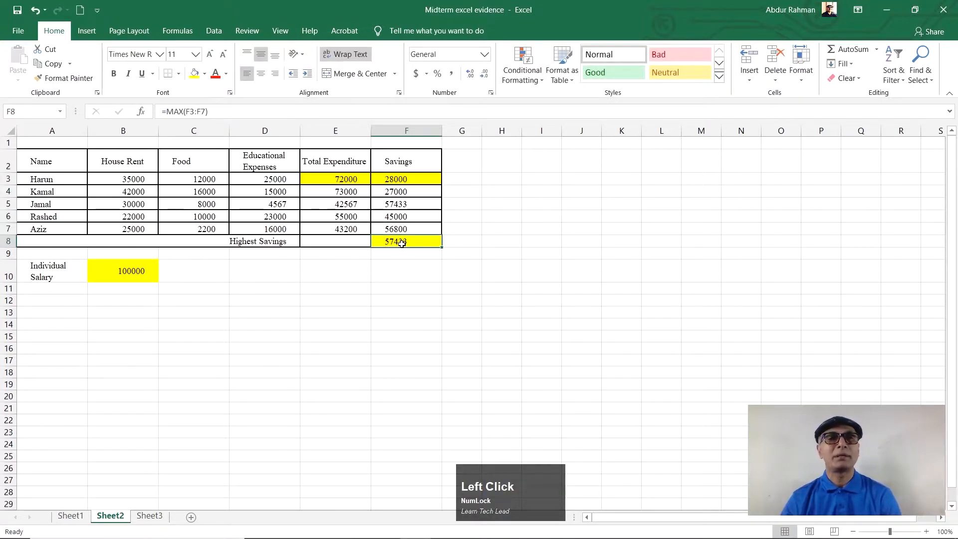